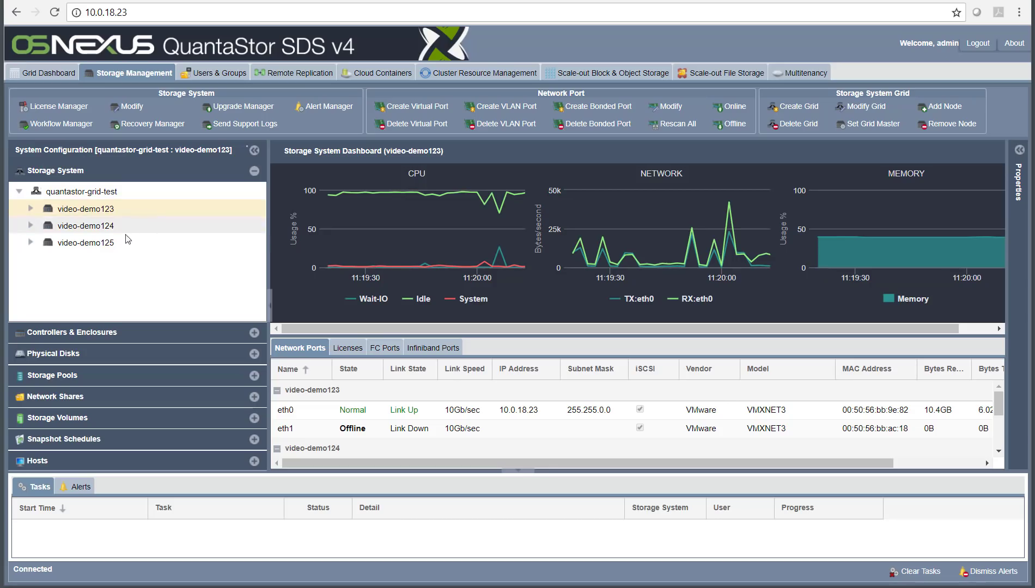
# Create a network share named share1 in storage pool PoolA, keeping the default share options.
pyautogui.click(120, 240)
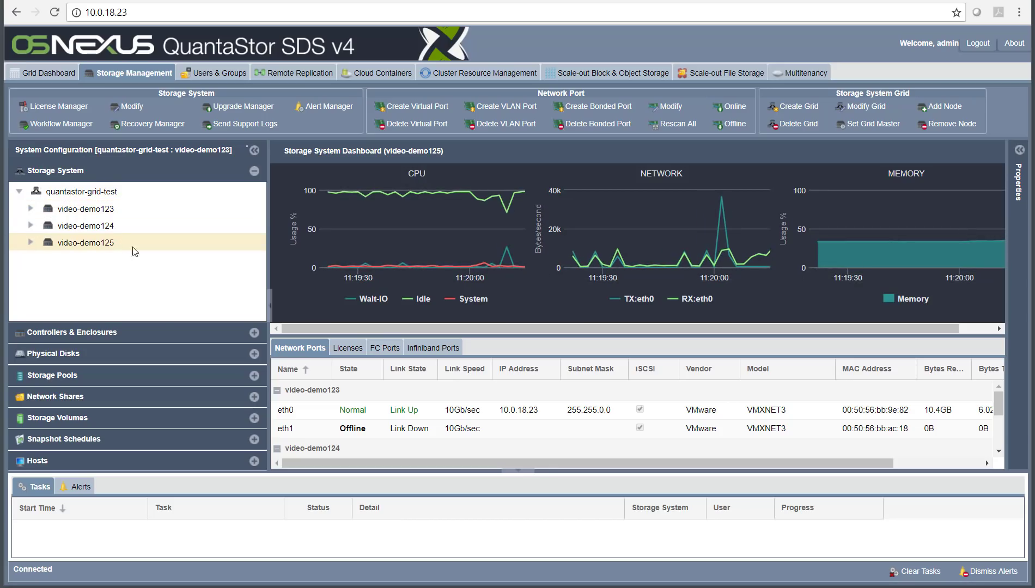
pyautogui.click(98, 376)
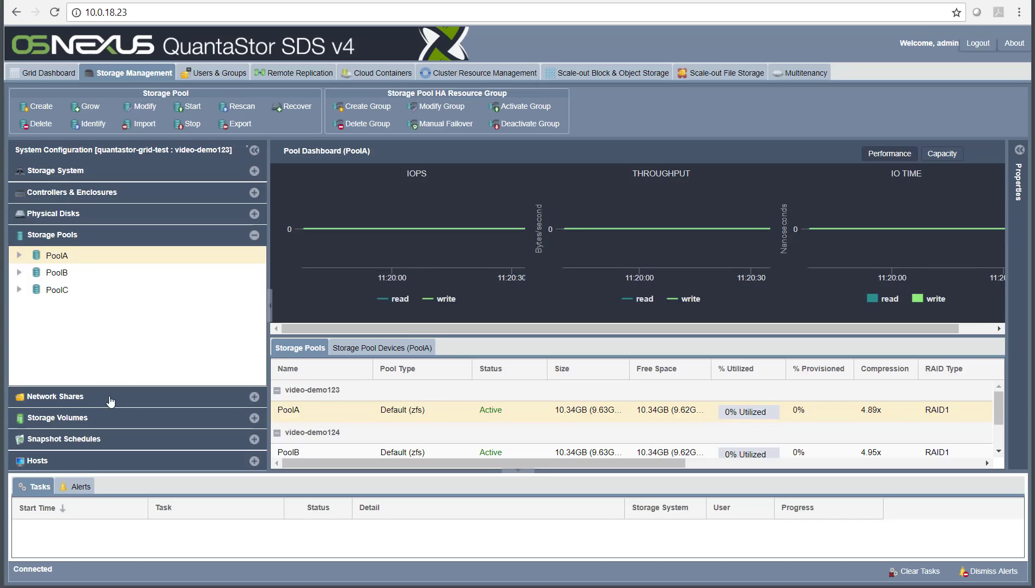
pyautogui.click(54, 400)
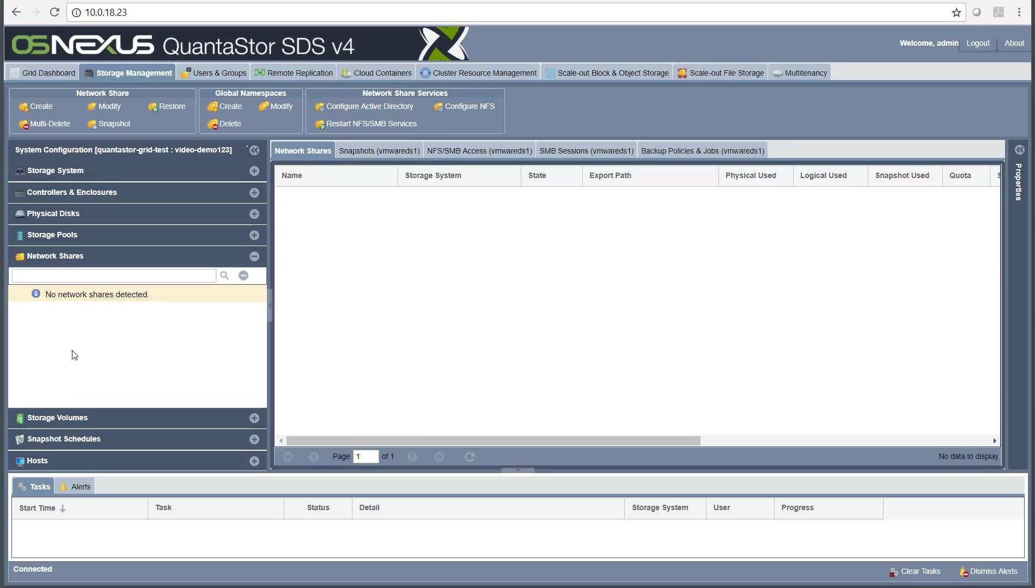
pyautogui.rightClick(89, 262)
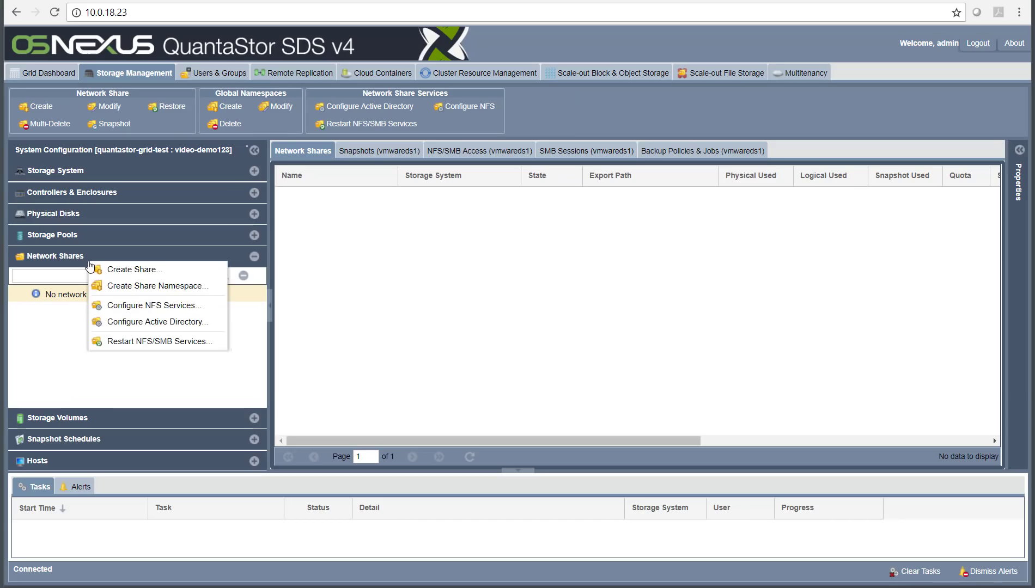
pyautogui.rightClick(65, 328)
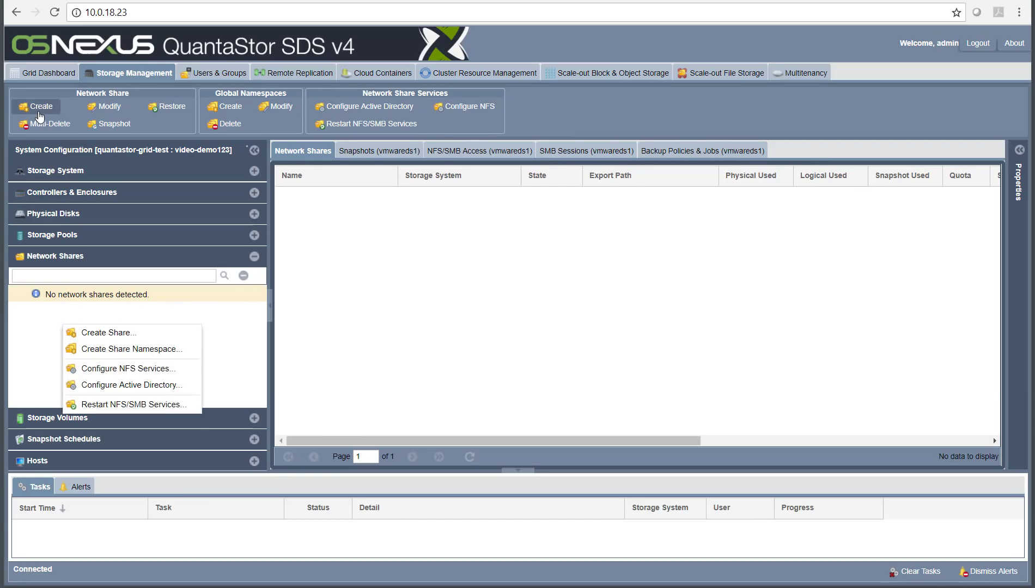
pyautogui.click(39, 113)
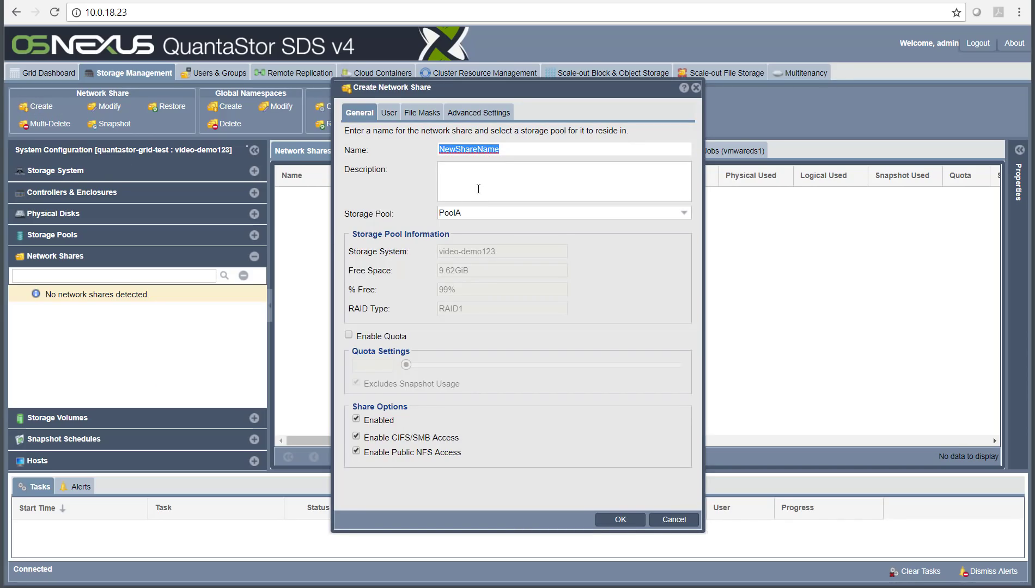
pyautogui.write('share1')
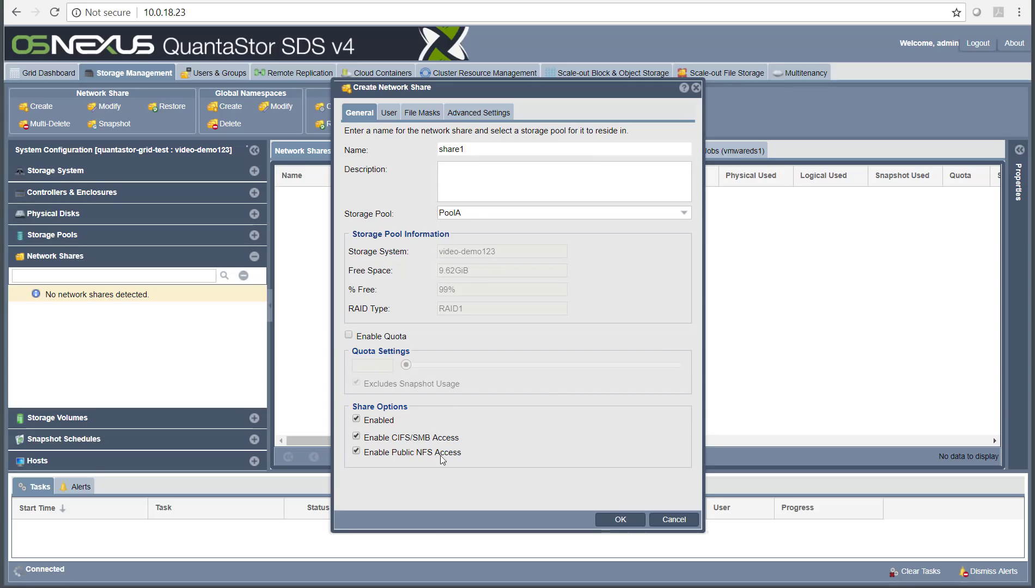
pyautogui.click(621, 521)
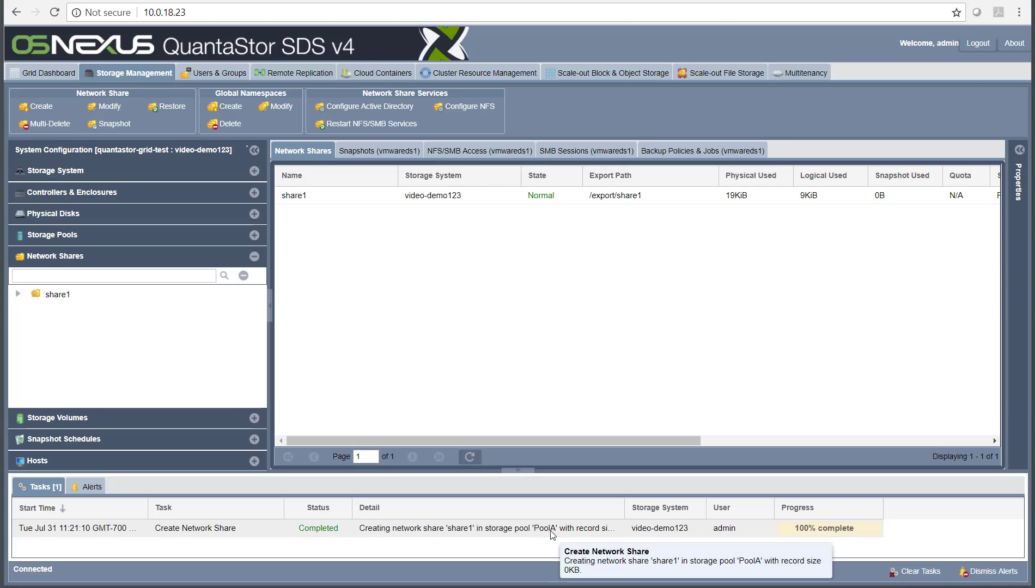
# Create a second network share named share2 in storage pool PoolA.
pyautogui.rightClick(63, 264)
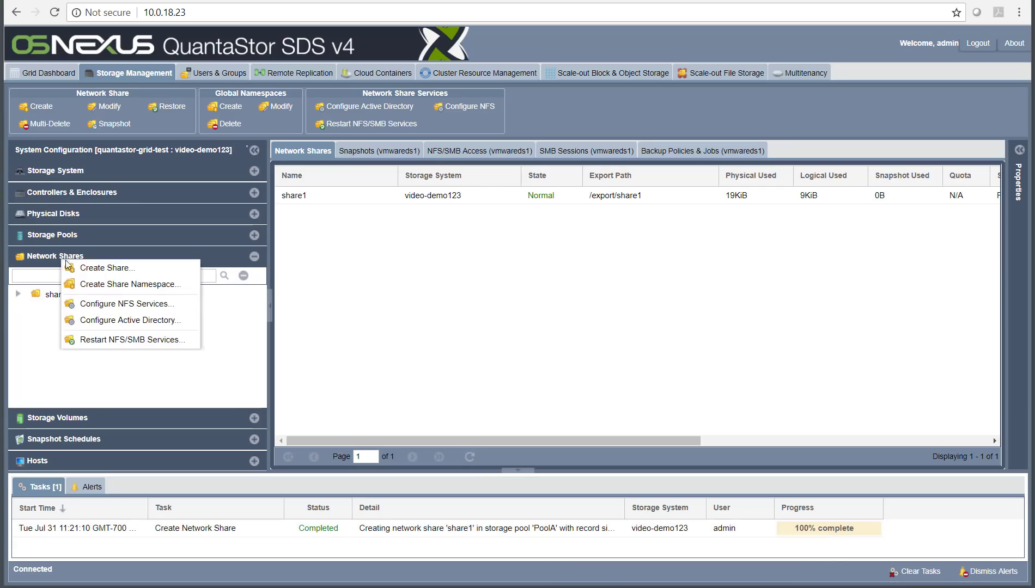
pyautogui.click(135, 274)
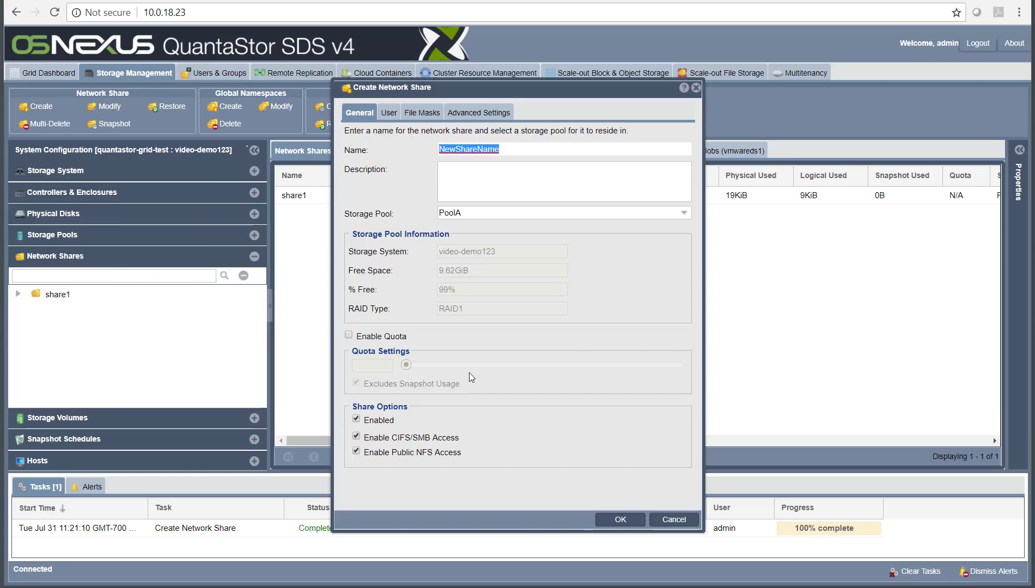
pyautogui.write('share2')
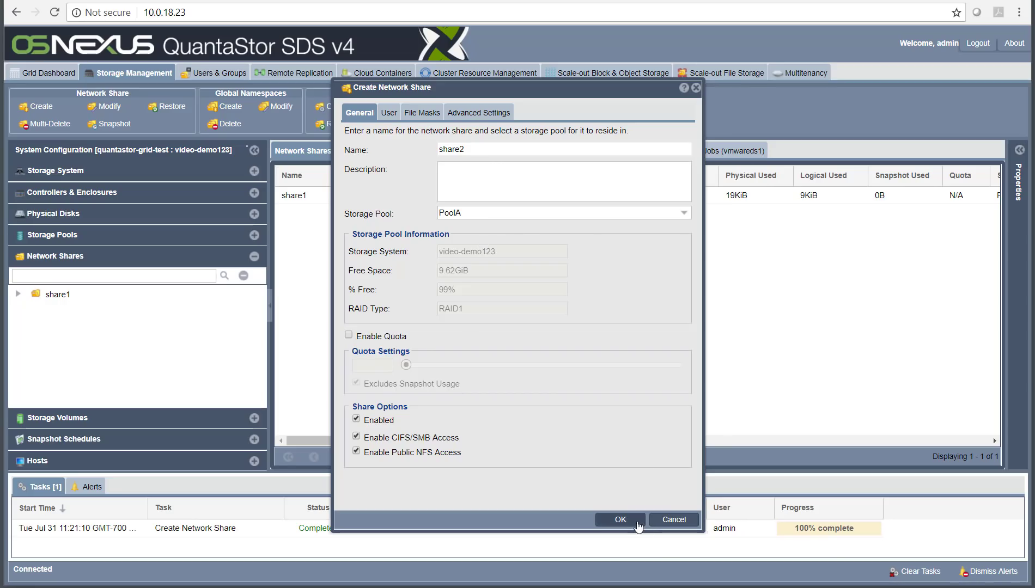
pyautogui.click(621, 519)
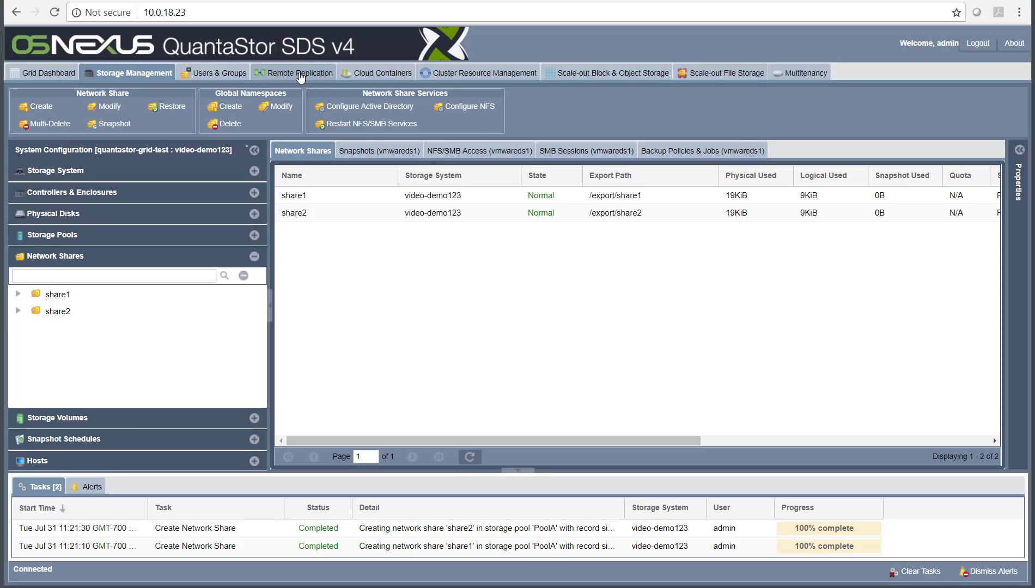
# Create a storage system link between video-demo123 and video-demo125 with a 100 MB/sec bandwidth limit, encryption and compression.
pyautogui.click(300, 74)
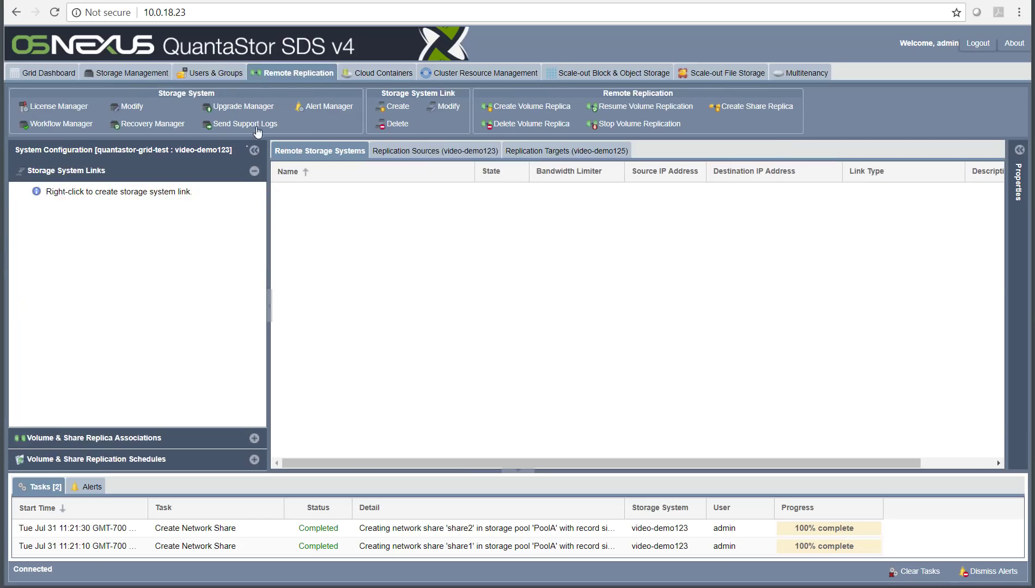
pyautogui.rightClick(118, 240)
pyautogui.click(139, 248)
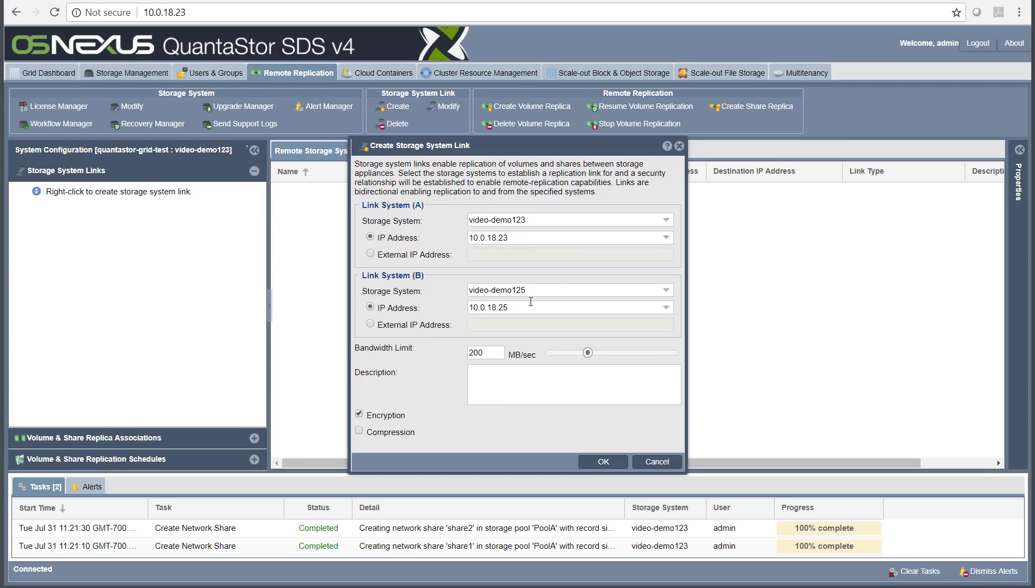
pyautogui.click(382, 433)
pyautogui.moveTo(474, 353); pyautogui.dragTo(459, 359)
pyautogui.click(497, 384)
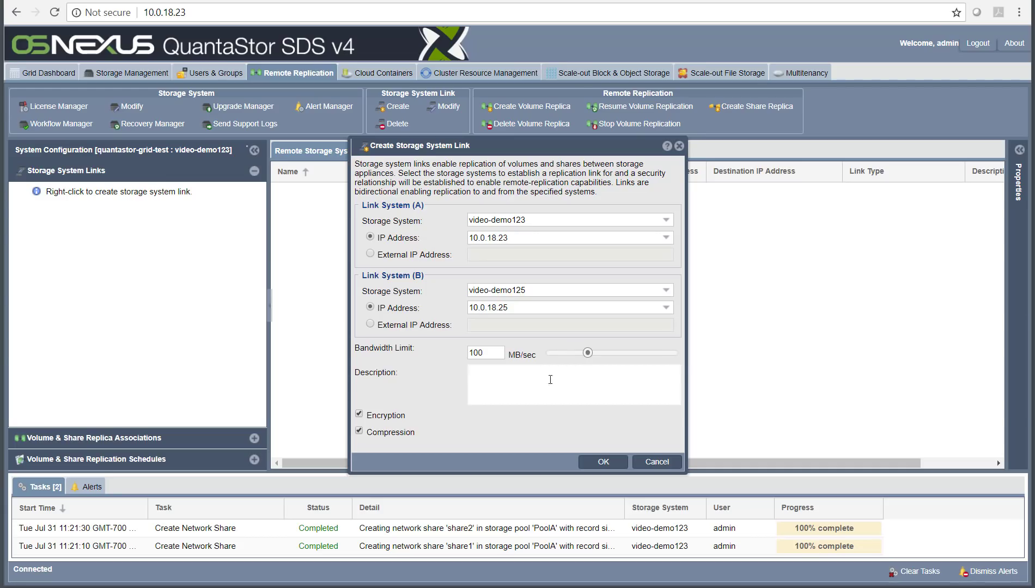
pyautogui.click(615, 467)
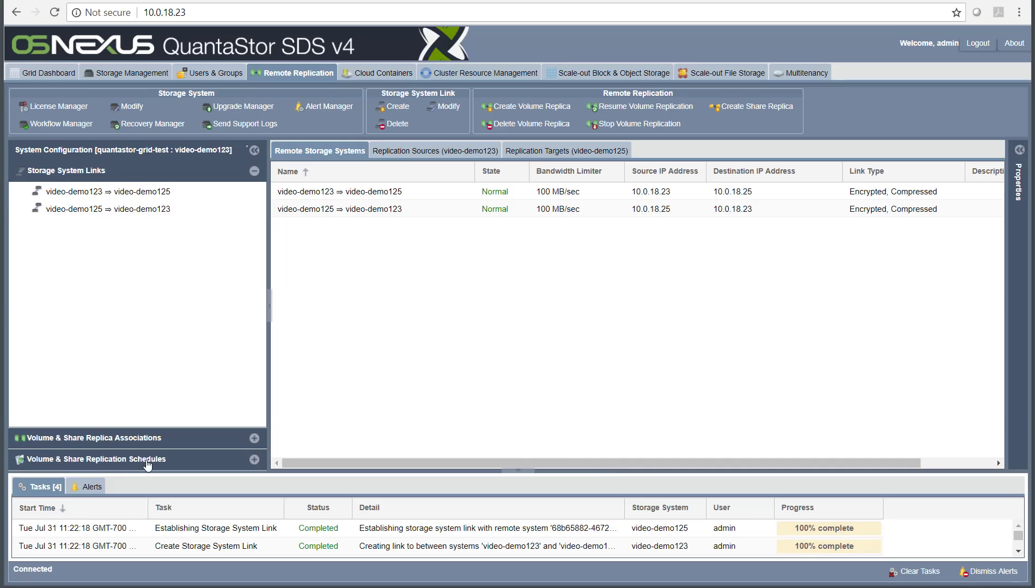
# Start a new volume and share replication schedule with the policy name share-dr-sched.
pyautogui.click(255, 462)
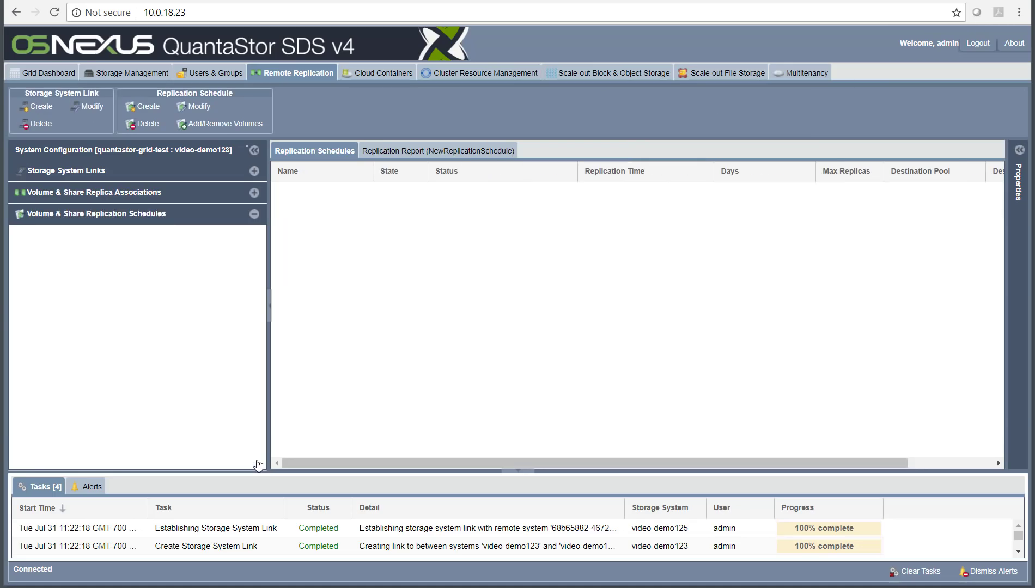
pyautogui.rightClick(48, 244)
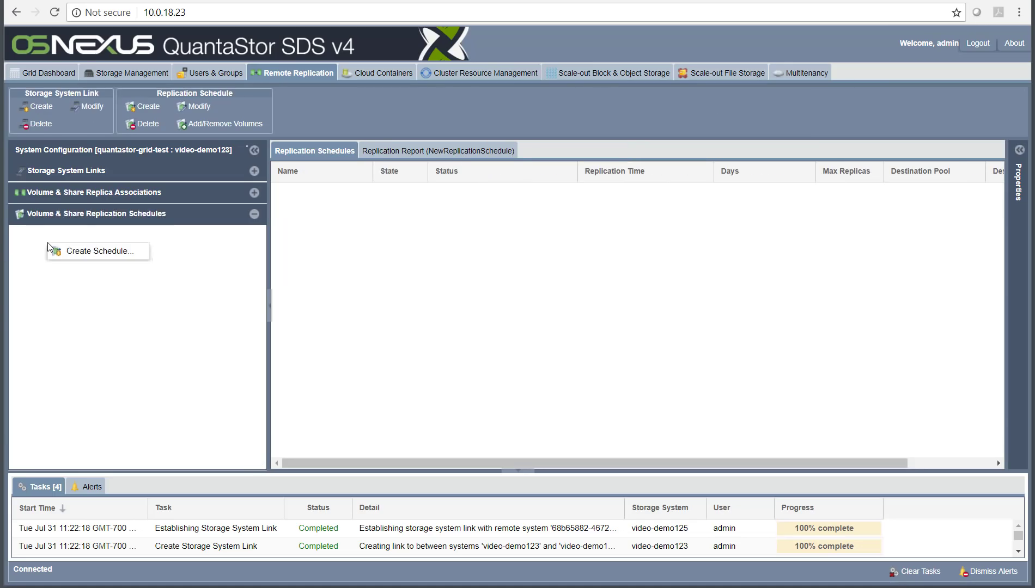
pyautogui.click(113, 256)
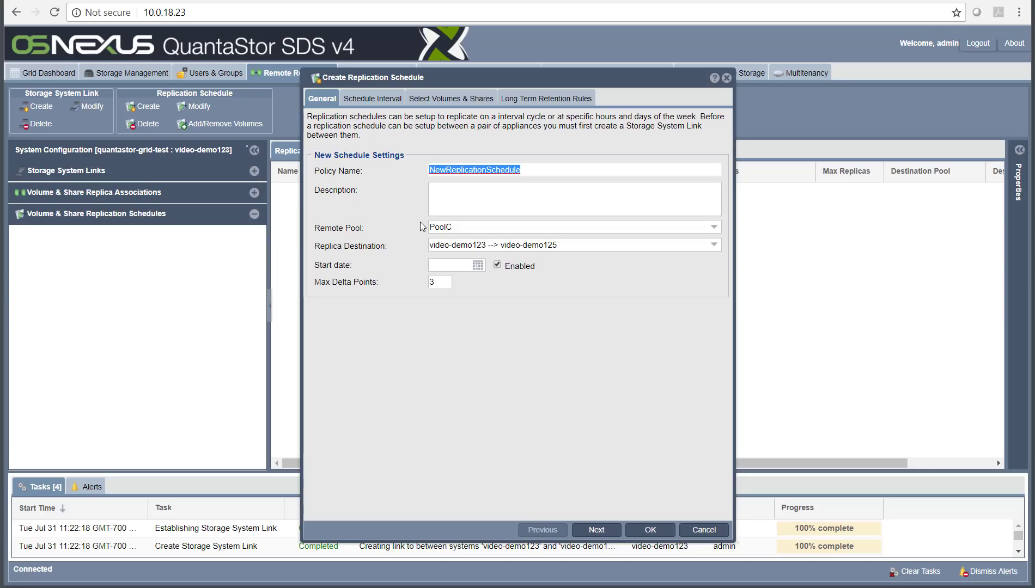
pyautogui.write('sahre')
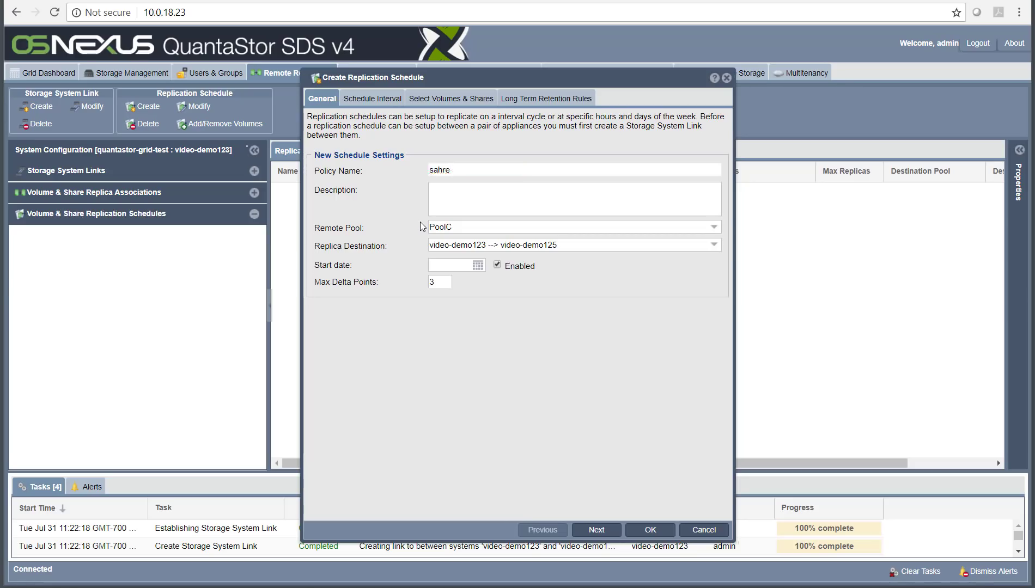
pyautogui.press('BackSpace')
pyautogui.press('BackSpace')
pyautogui.press('BackSpace')
pyautogui.press('BackSpace')
pyautogui.write('hare-dr-sched')
# Set the replication schedule to run on a timer interval of 5 minutes.
pyautogui.click(378, 104)
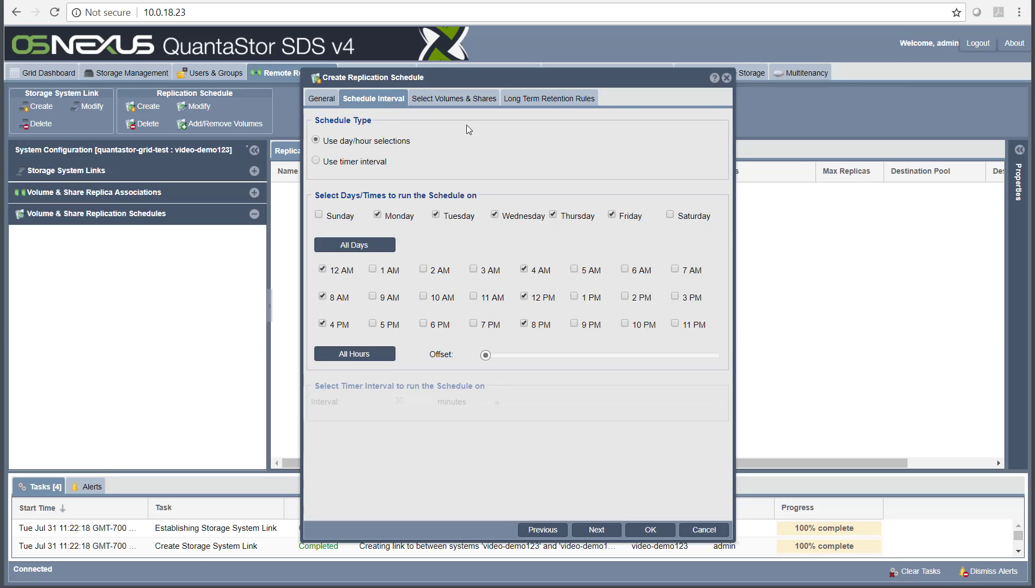
pyautogui.click(383, 164)
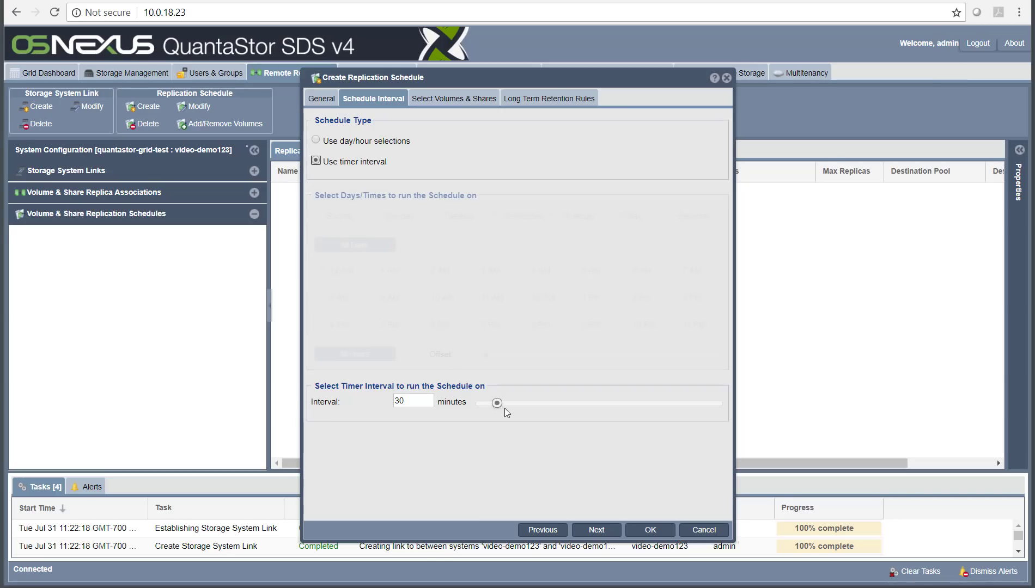
pyautogui.moveTo(497, 403); pyautogui.dragTo(479, 404)
pyautogui.click(381, 141)
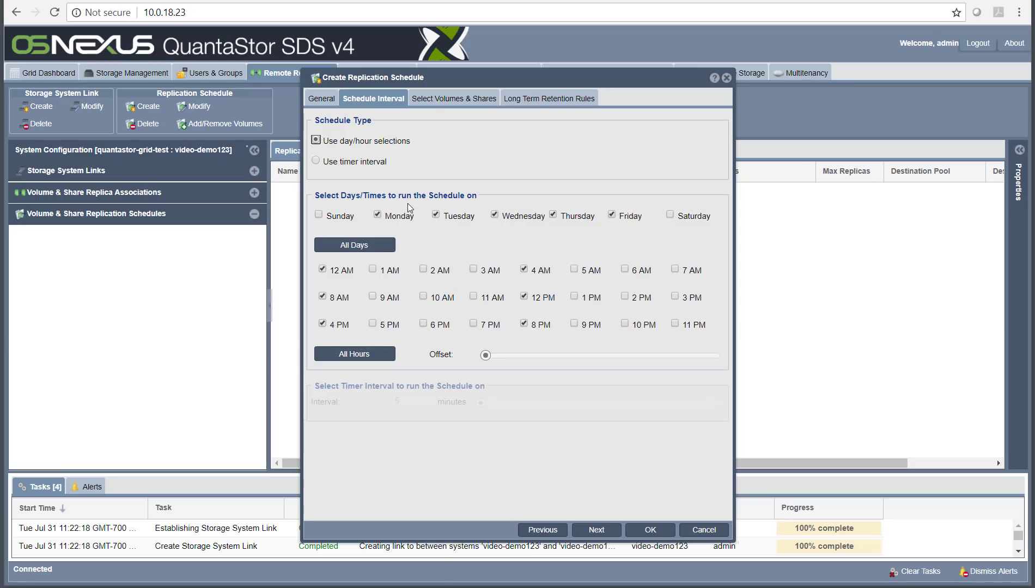
pyautogui.click(368, 161)
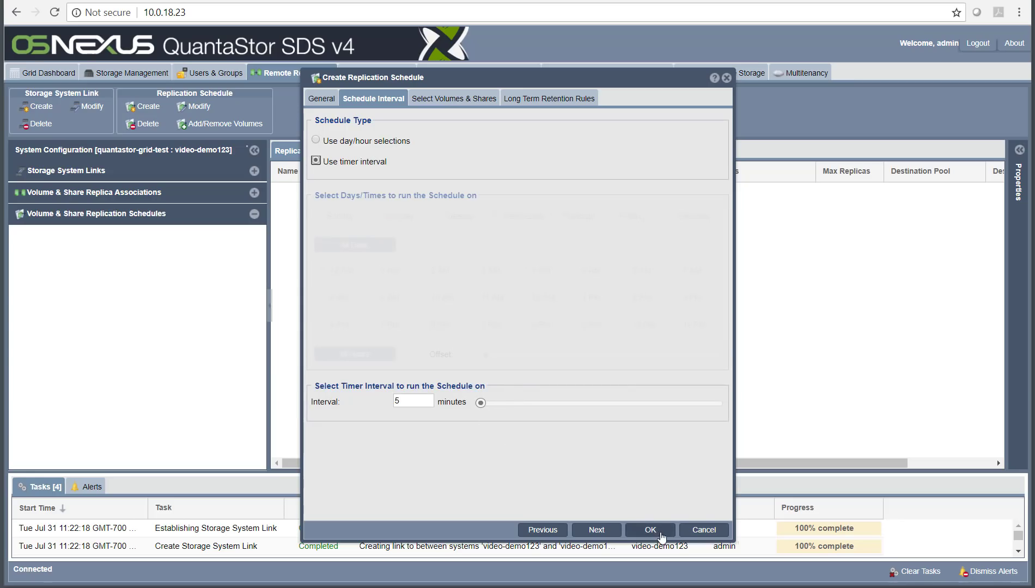
# Include the network shares share1 and share2 in the replication schedule.
pyautogui.click(596, 529)
pyautogui.click(416, 135)
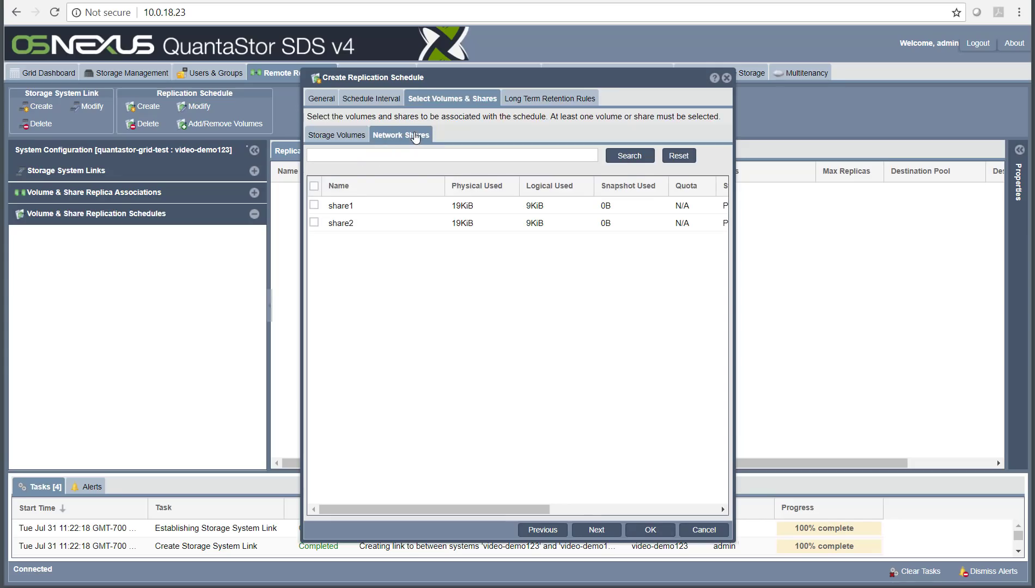
pyautogui.click(315, 206)
pyautogui.click(315, 223)
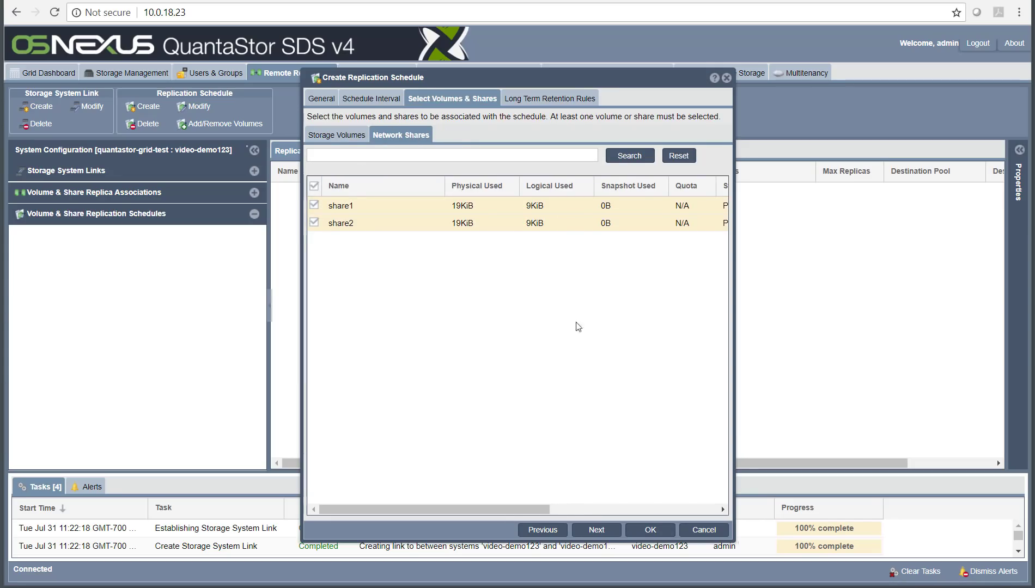
# Review the schedule settings, set the quarterly replica retention count to 8, and create the schedule.
pyautogui.click(373, 99)
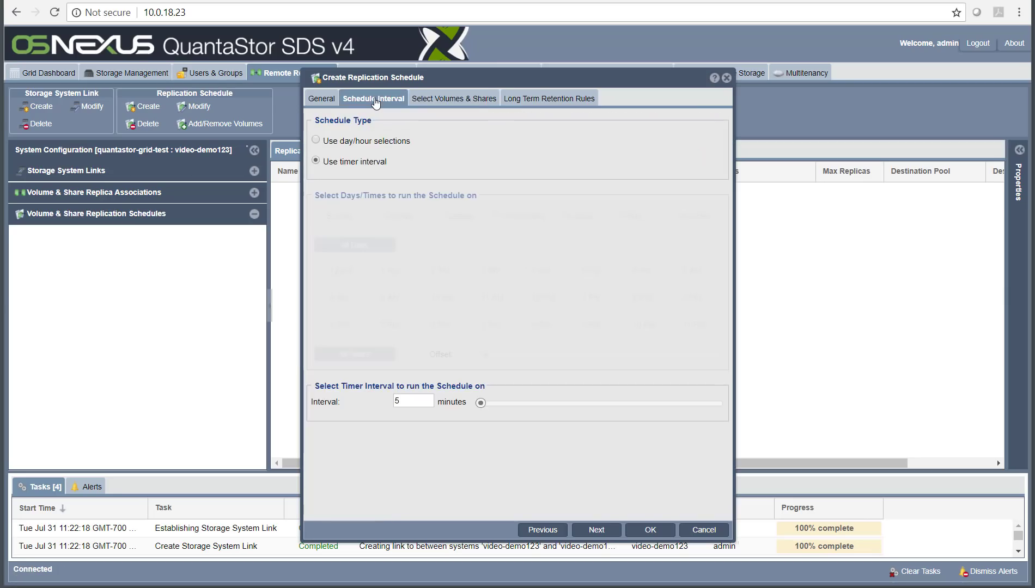
pyautogui.click(327, 104)
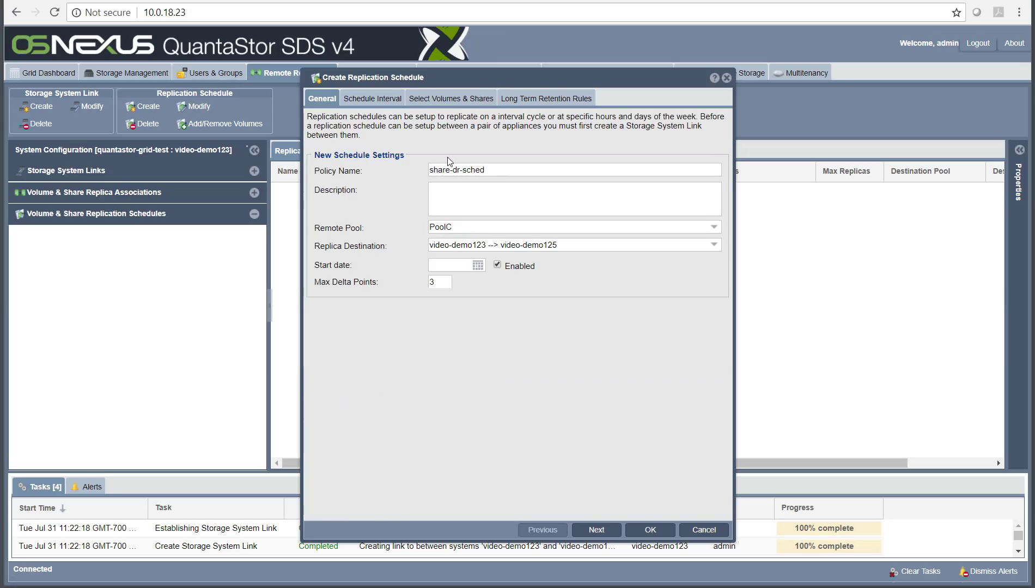
pyautogui.click(534, 104)
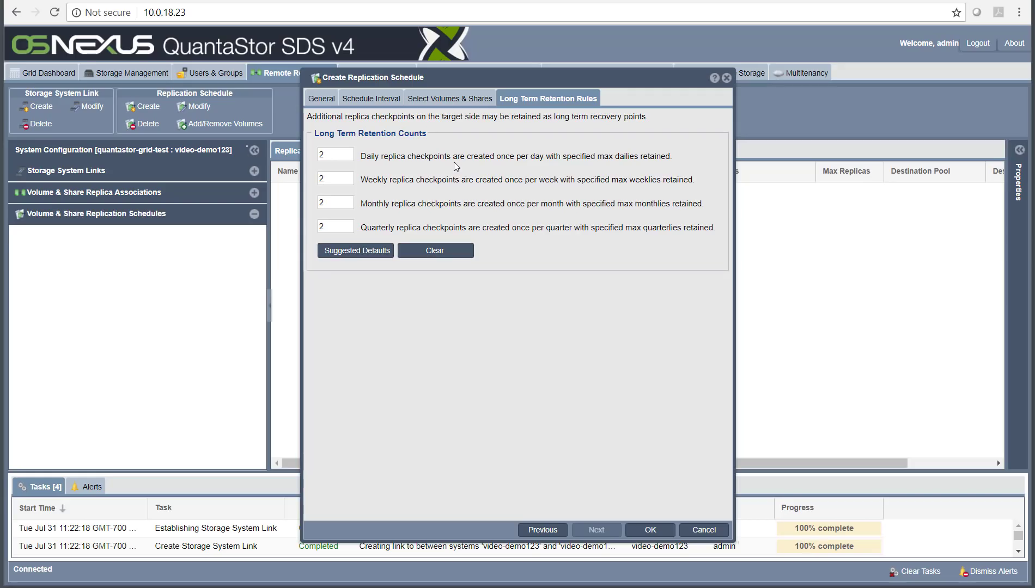
pyautogui.doubleClick(346, 226)
pyautogui.write('8')
pyautogui.click(652, 530)
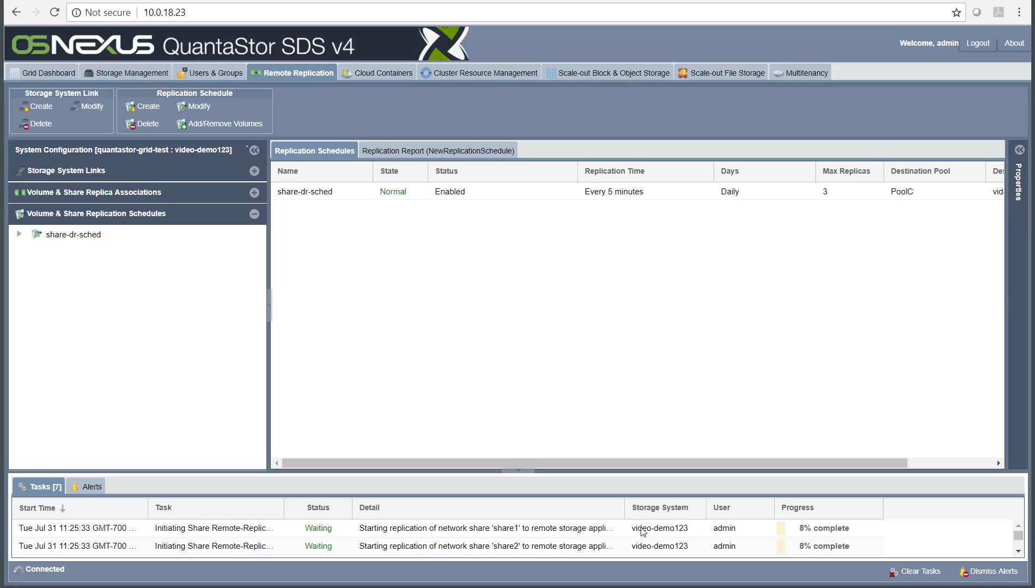
# Examine the shares listed under share-dr-sched and the replication snapshots of share2 and share1 among the network shares.
pyautogui.doubleClick(90, 238)
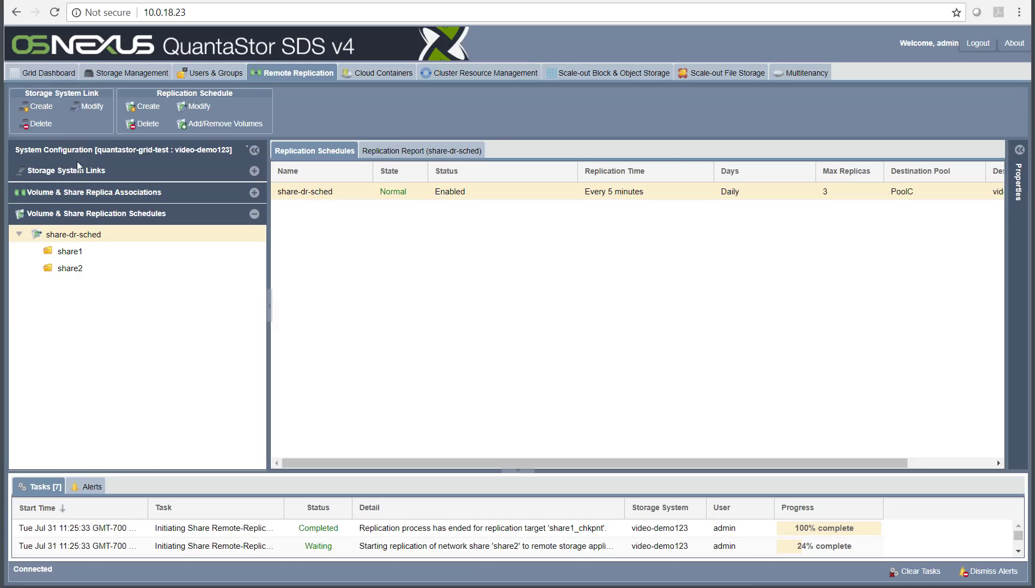
pyautogui.click(128, 72)
pyautogui.click(59, 312)
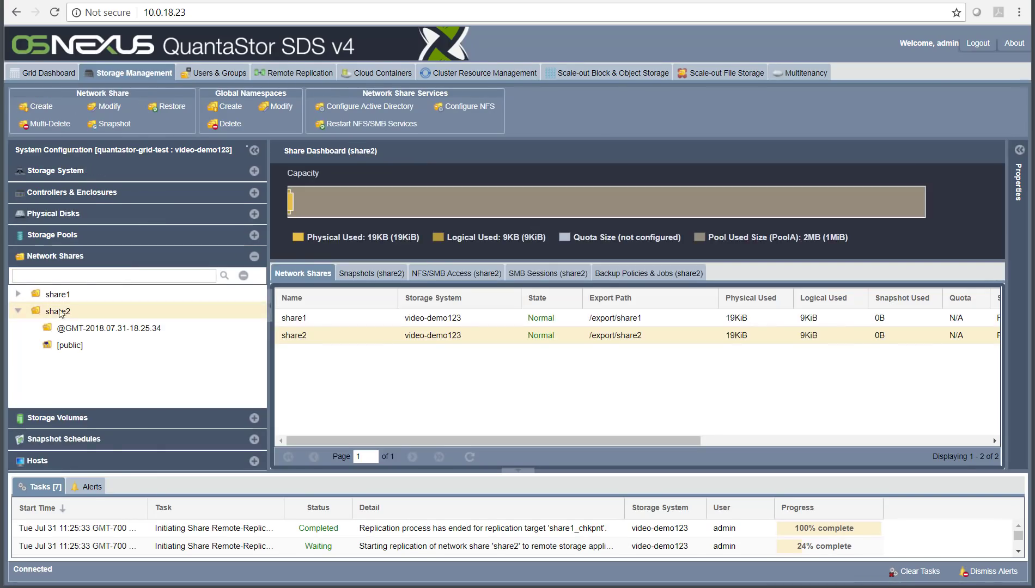
pyautogui.click(60, 296)
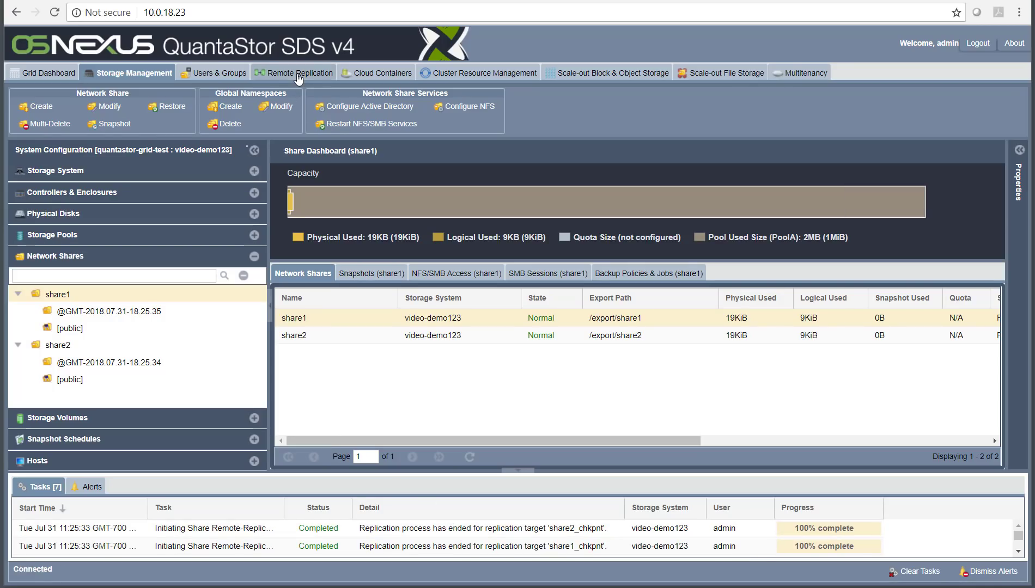
# View the replication report for the share-dr-sched schedule.
pyautogui.click(298, 73)
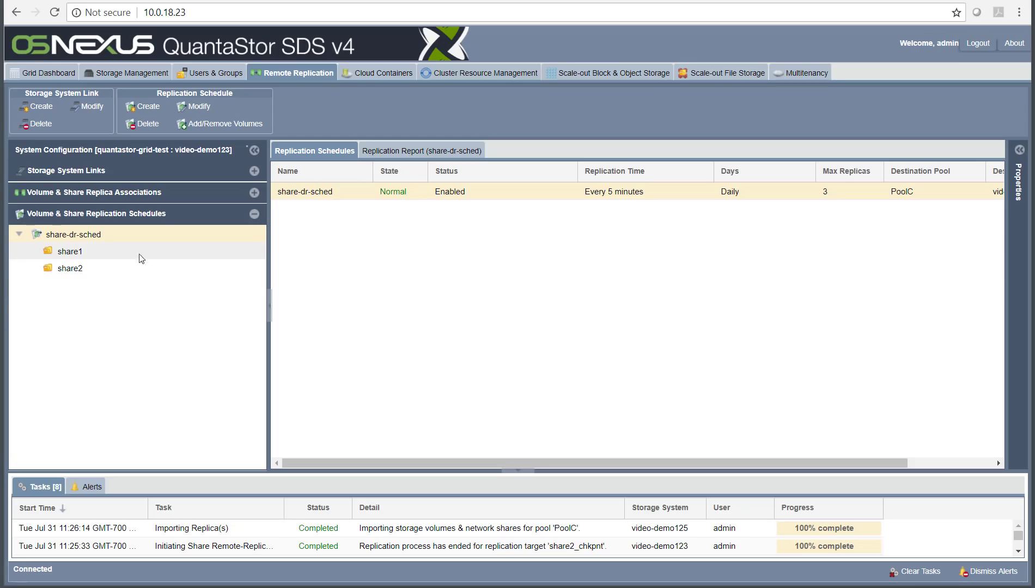
pyautogui.click(431, 152)
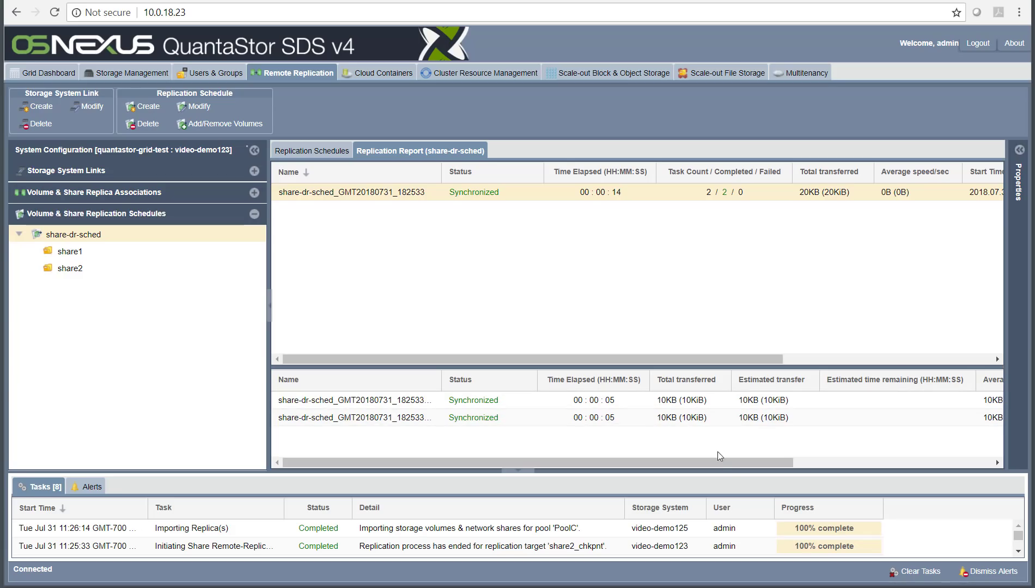
# Examine the transfer speed and the start and completion times of each share's replication in the share-dr-sched report.
pyautogui.moveTo(727, 467); pyautogui.dragTo(938, 470)
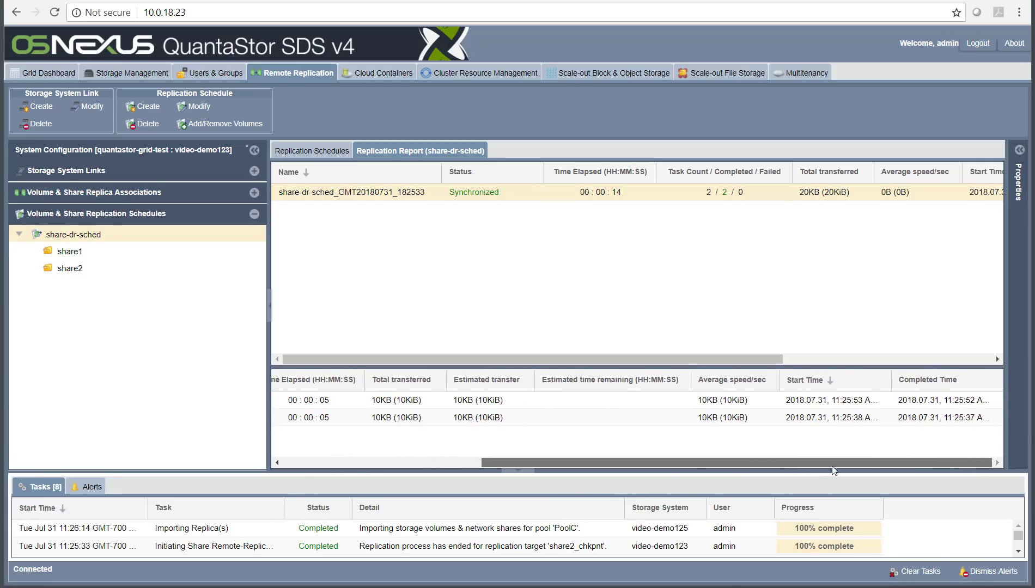
pyautogui.click(477, 462)
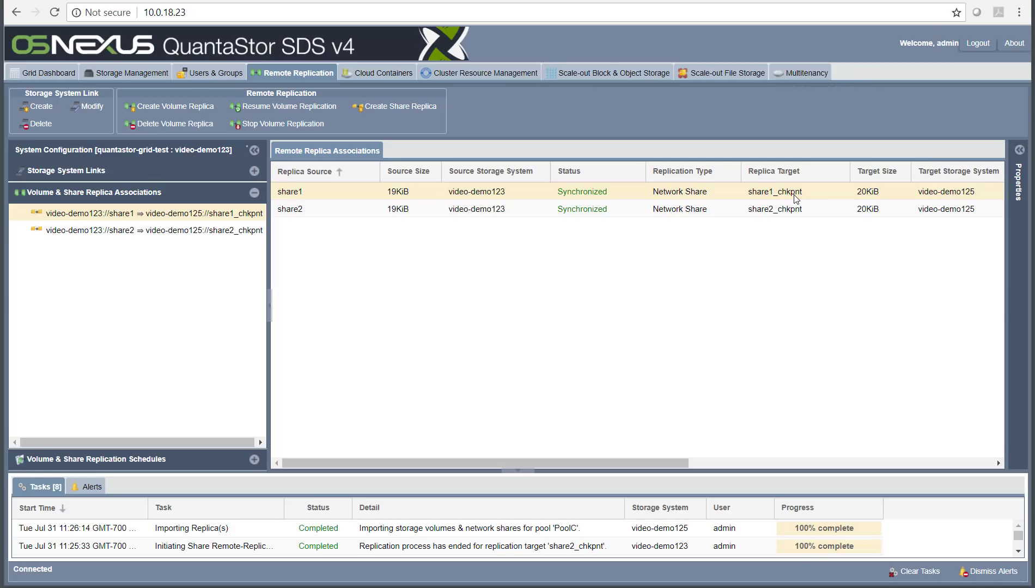
# Review the rollback settings for the replica association between share1 and share1_chkpnt, and close them without rolling back.
pyautogui.rightClick(192, 218)
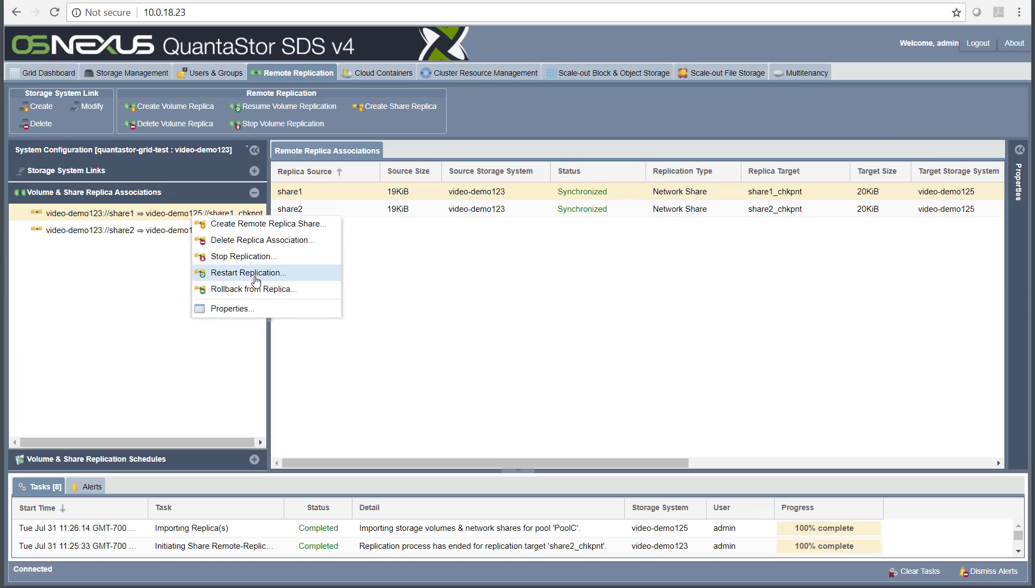
pyautogui.click(258, 295)
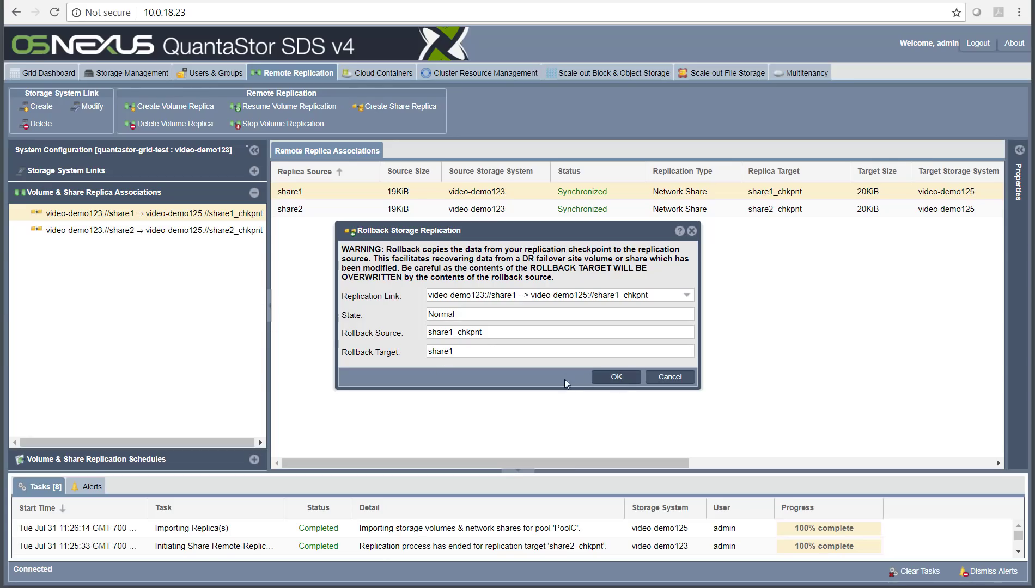
pyautogui.click(675, 385)
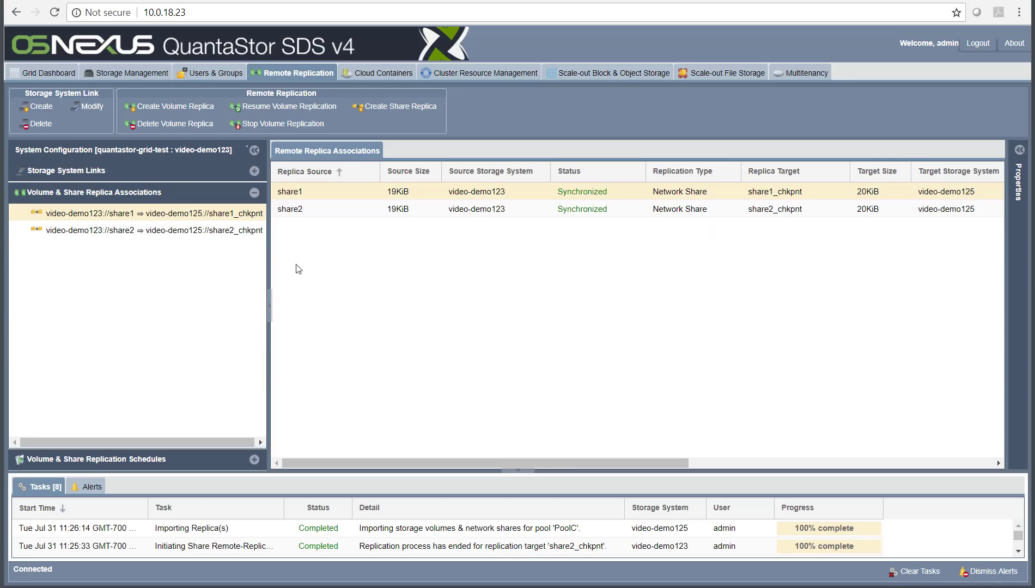
# Enable the Active Replica Checkpoint option on the network share share2_chkpnt.
pyautogui.click(124, 79)
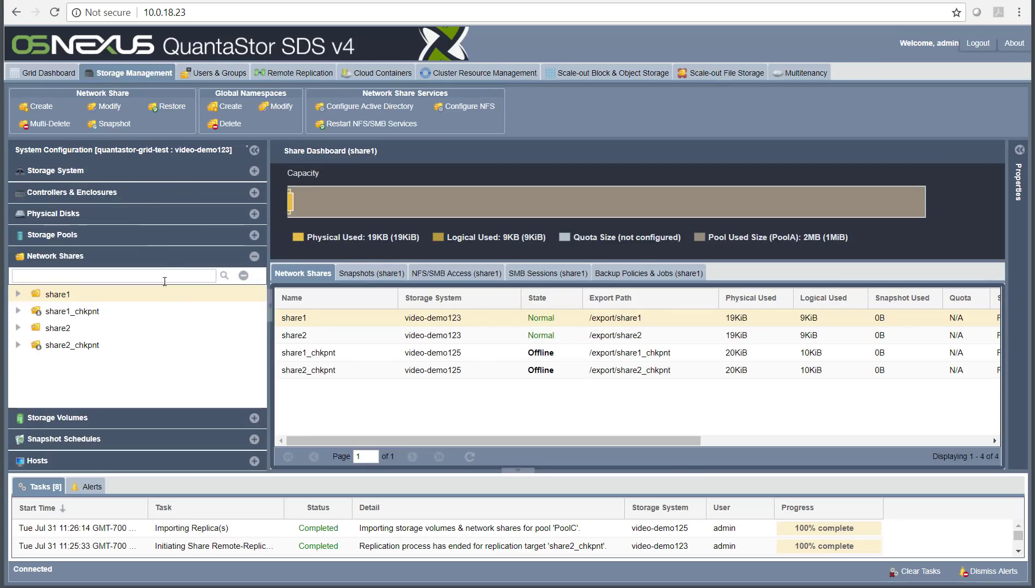
pyautogui.click(78, 350)
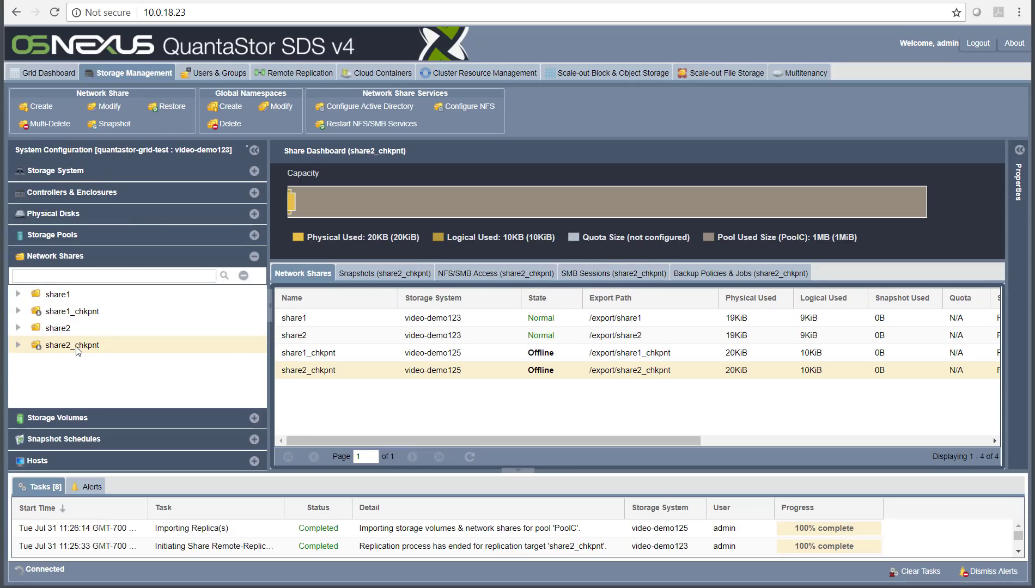
pyautogui.rightClick(77, 350)
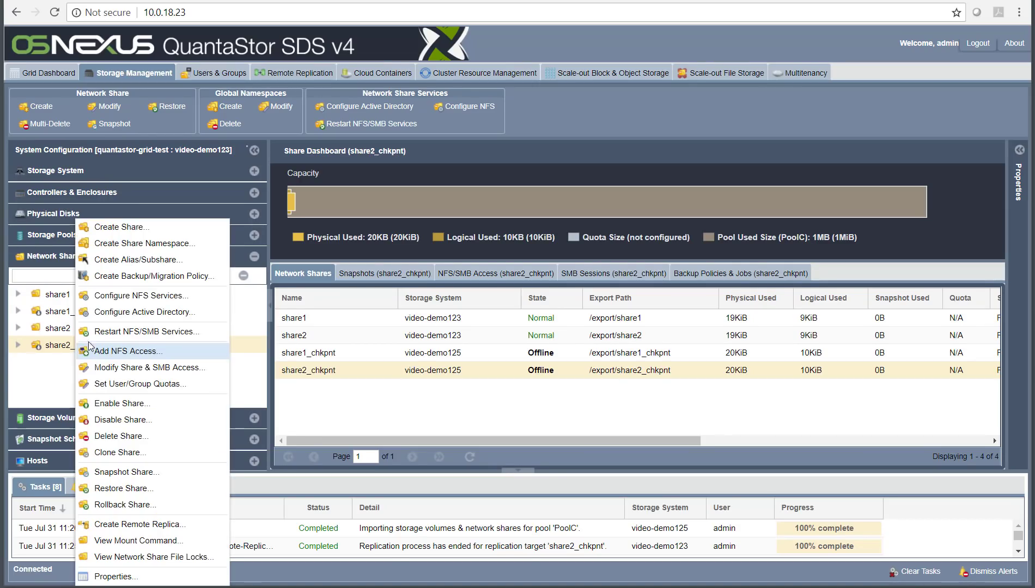
pyautogui.click(139, 368)
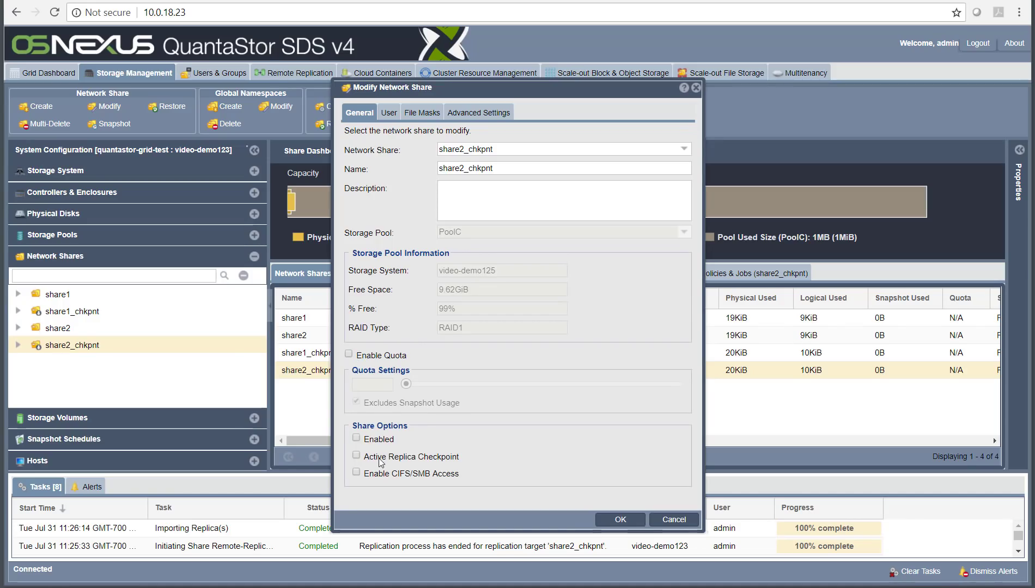
pyautogui.click(358, 457)
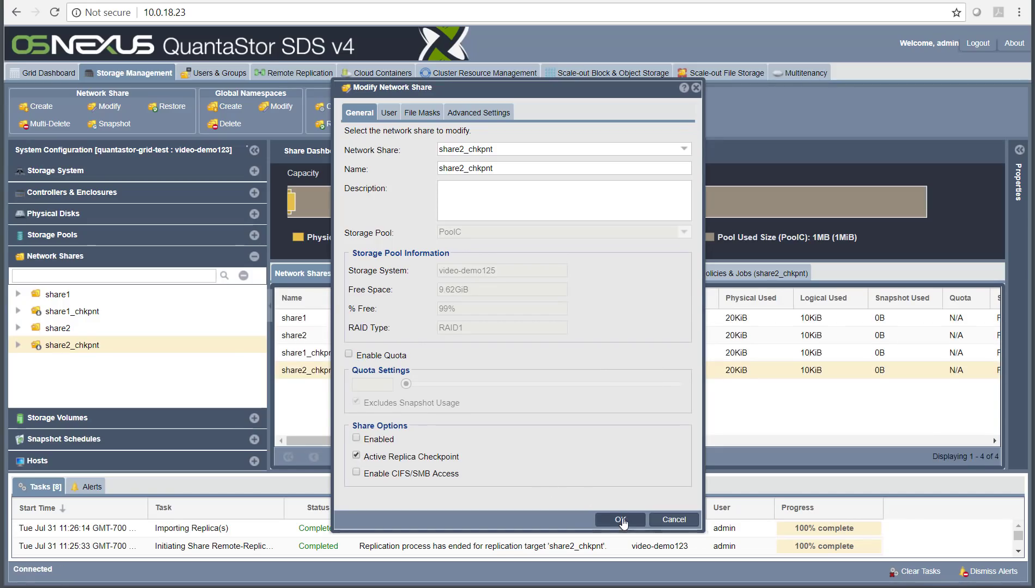
pyautogui.click(623, 520)
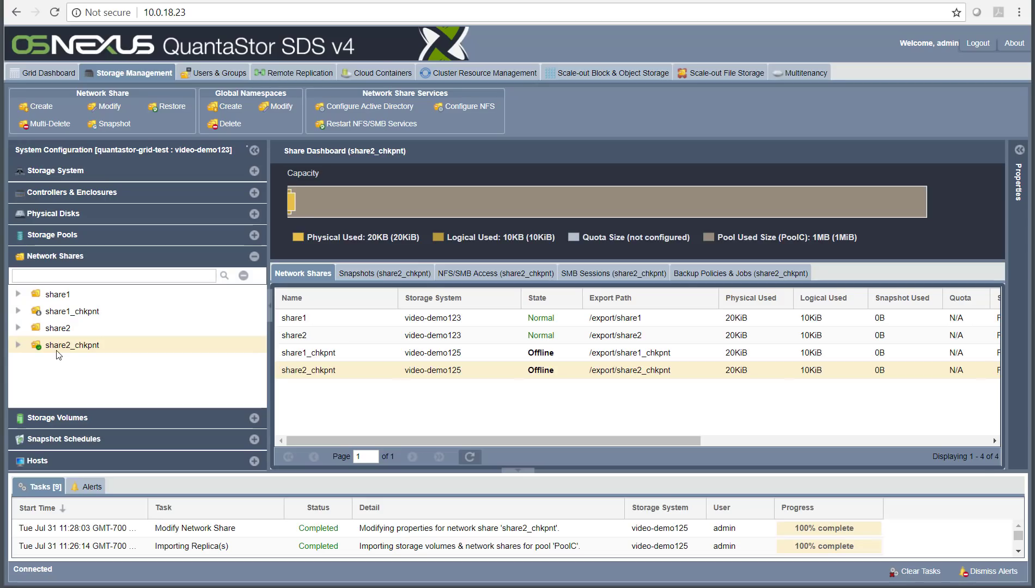
# Disable the Active Replica Checkpoint option on the network share share2_chkpnt.
pyautogui.rightClick(58, 355)
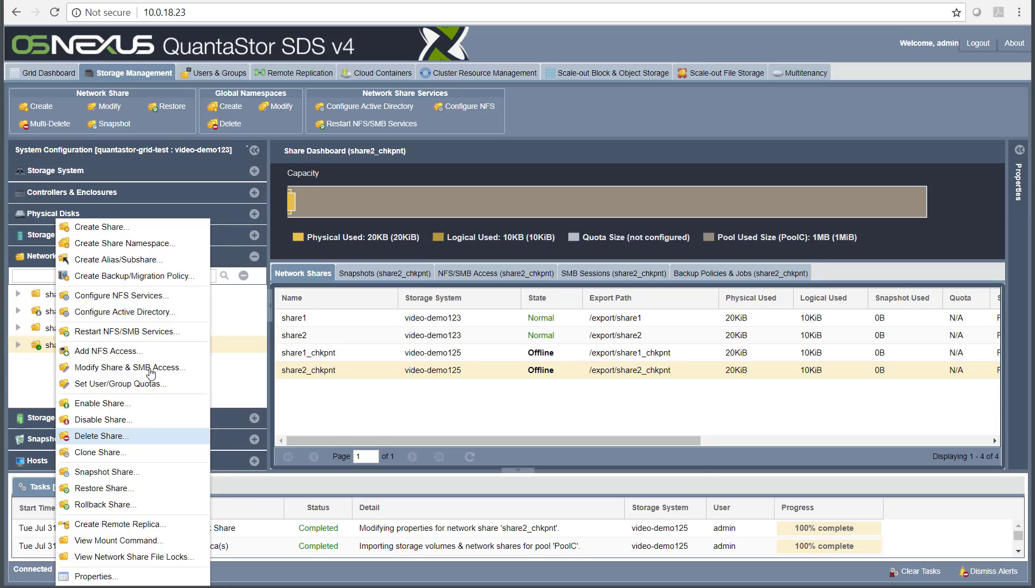
pyautogui.click(151, 369)
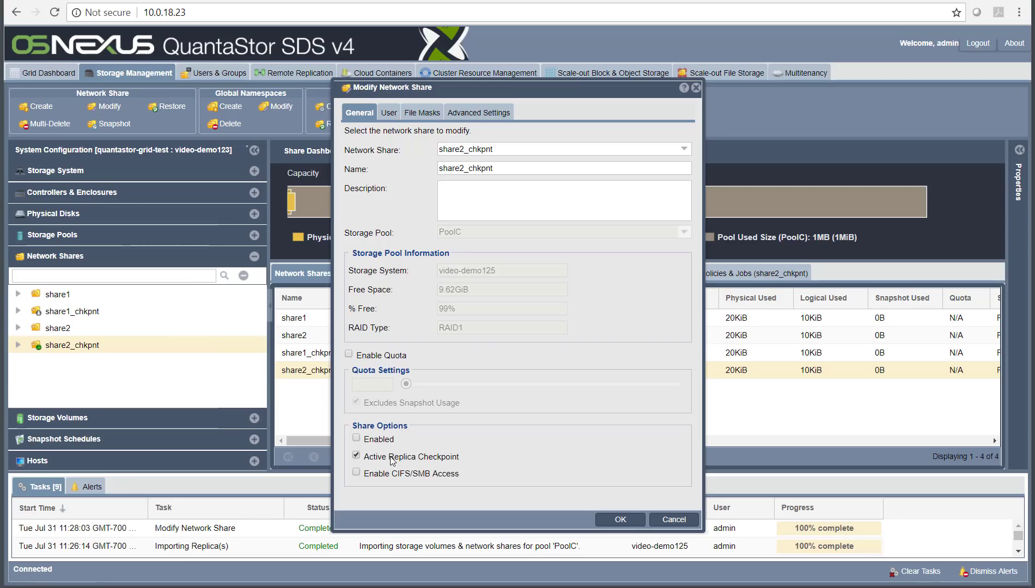
pyautogui.click(373, 461)
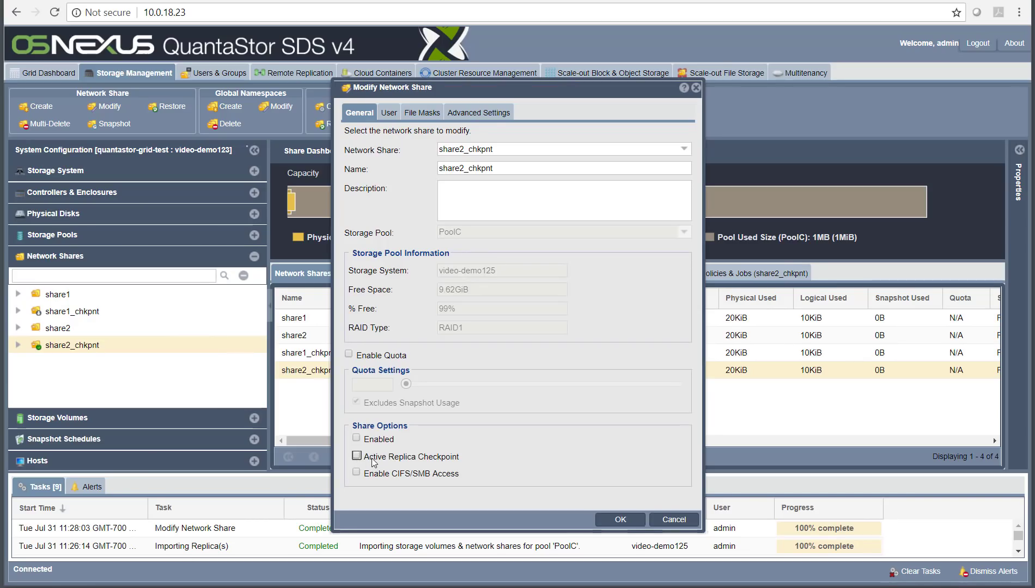
pyautogui.click(614, 520)
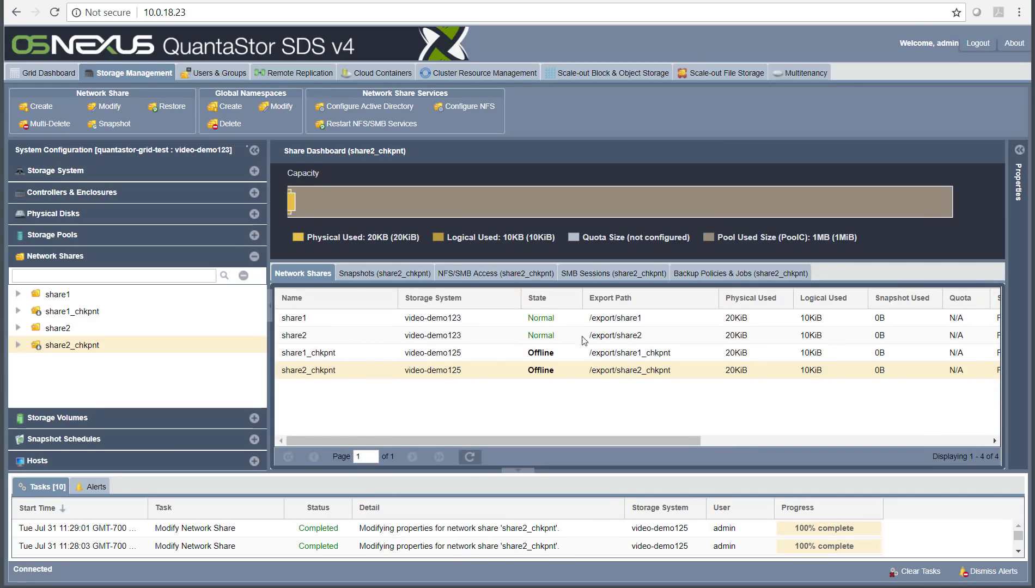
# Review the storage system links and the volume and share replication schedules, and return to the network shares overview.
pyautogui.click(303, 73)
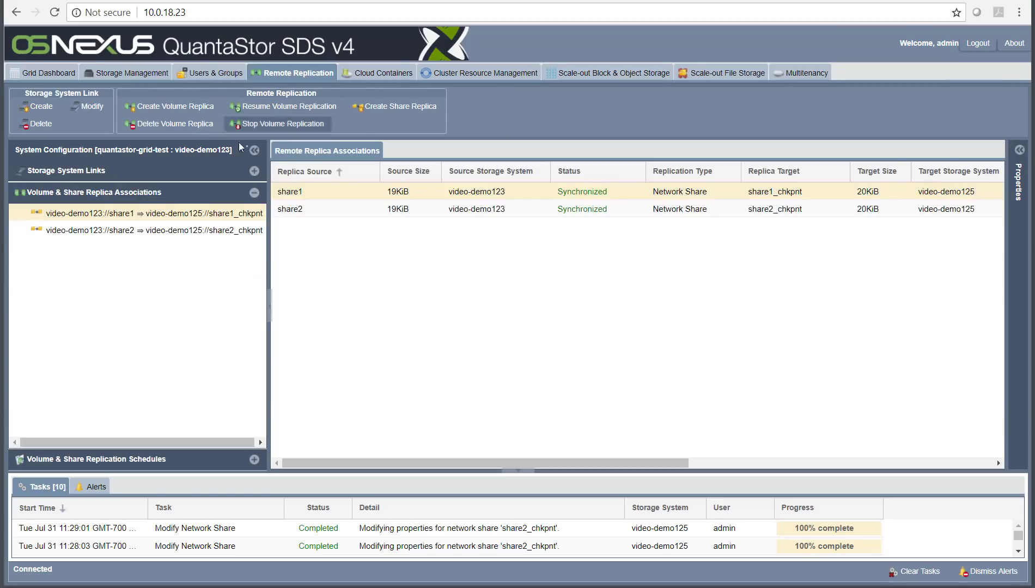
pyautogui.click(173, 172)
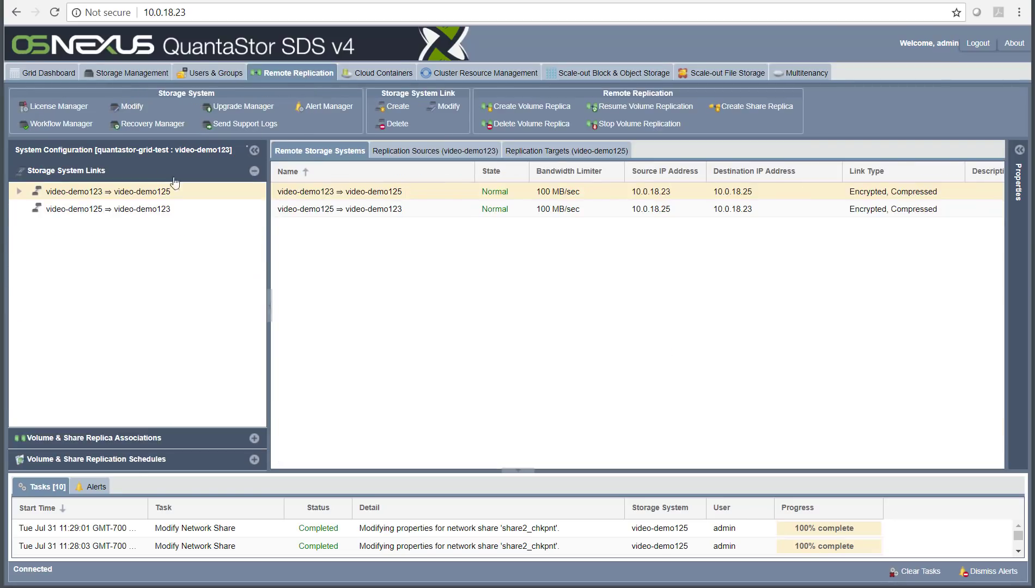
pyautogui.click(131, 463)
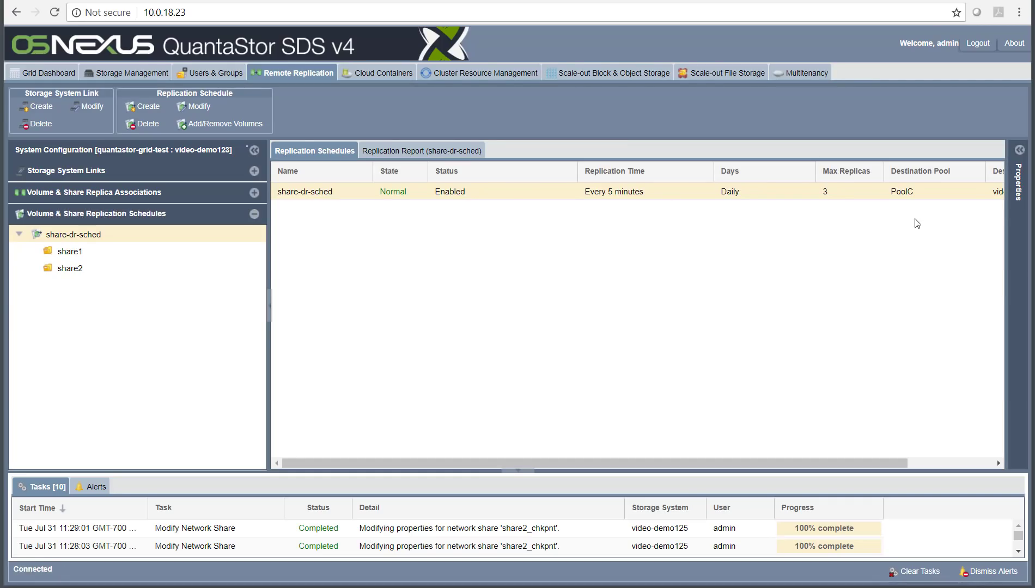
pyautogui.click(147, 76)
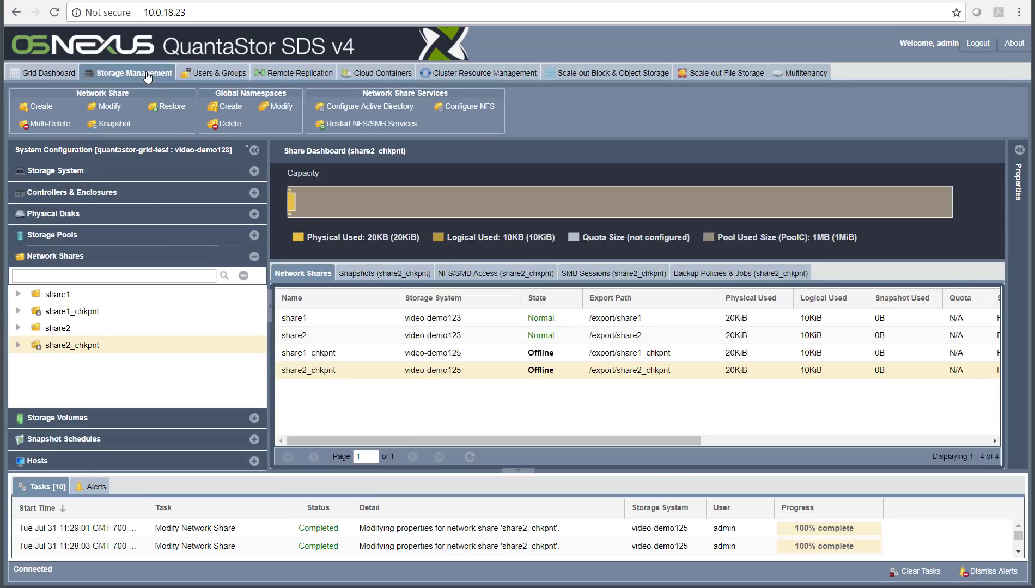